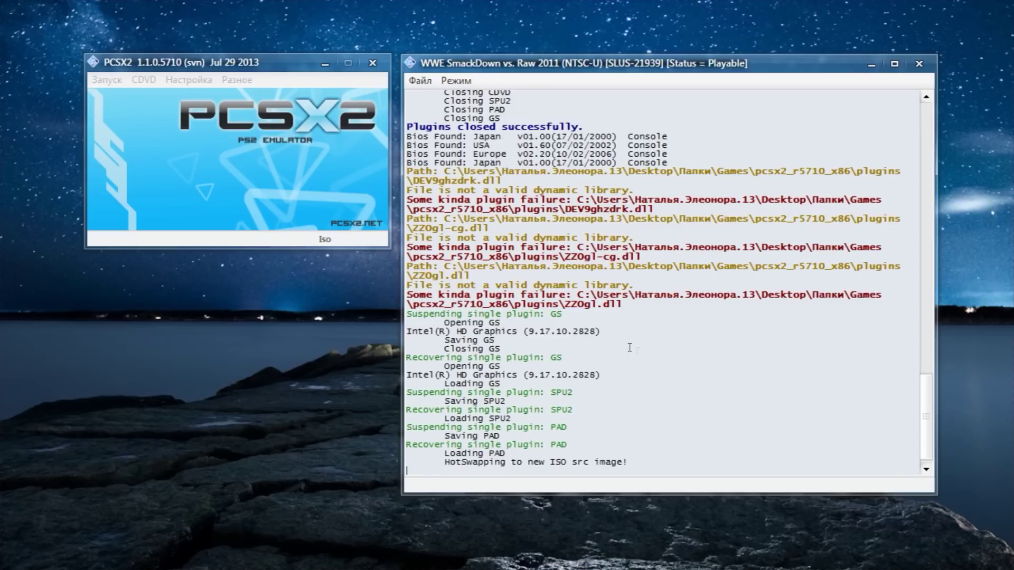
Step: Open the emulation settings and review the EE/IOP and VU recompiler options
{"action": "left_click", "coordinate": [263, 65]}
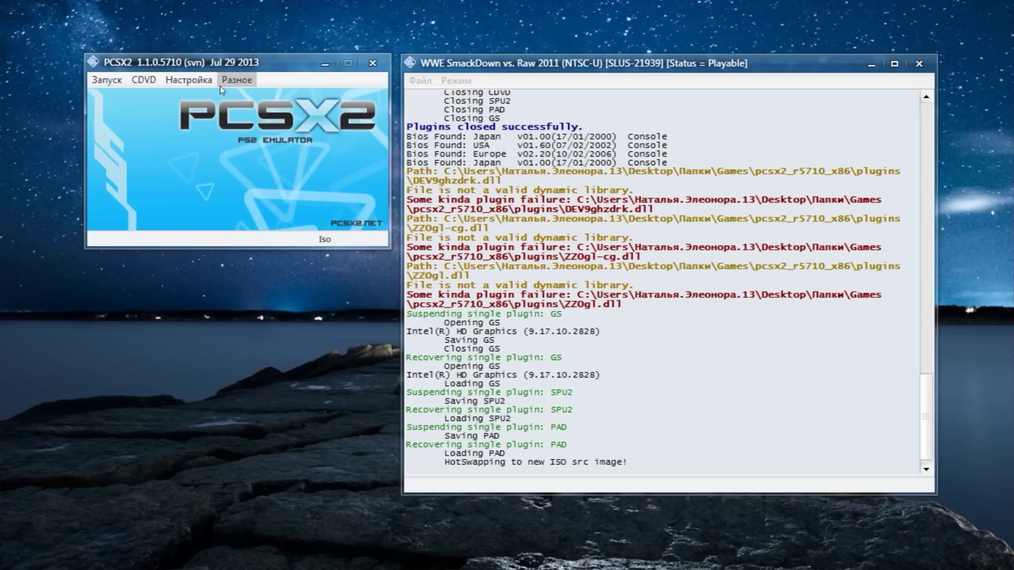
{"action": "left_click", "coordinate": [189, 80]}
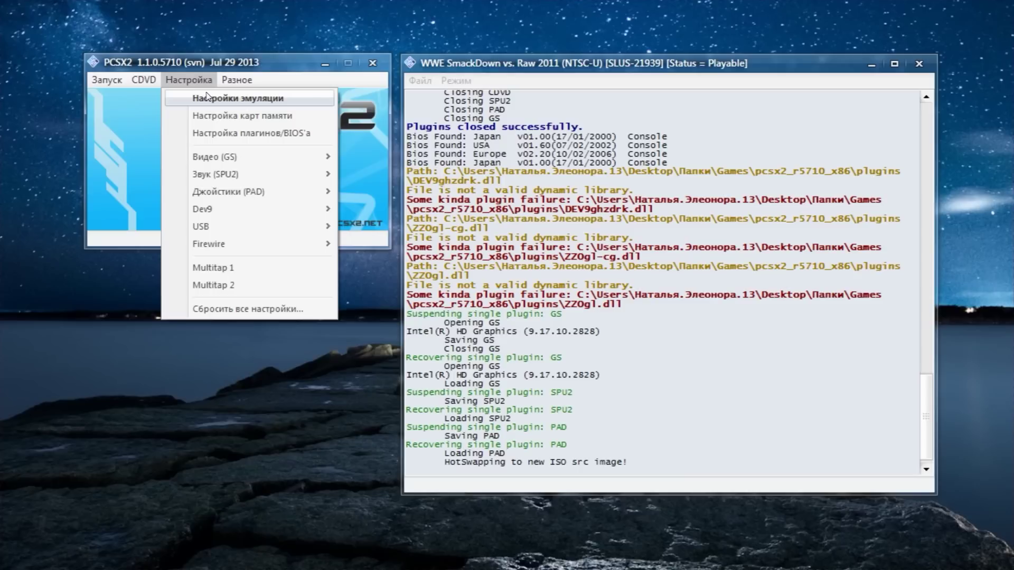
{"action": "left_click", "coordinate": [208, 95]}
{"action": "left_click", "coordinate": [195, 93]}
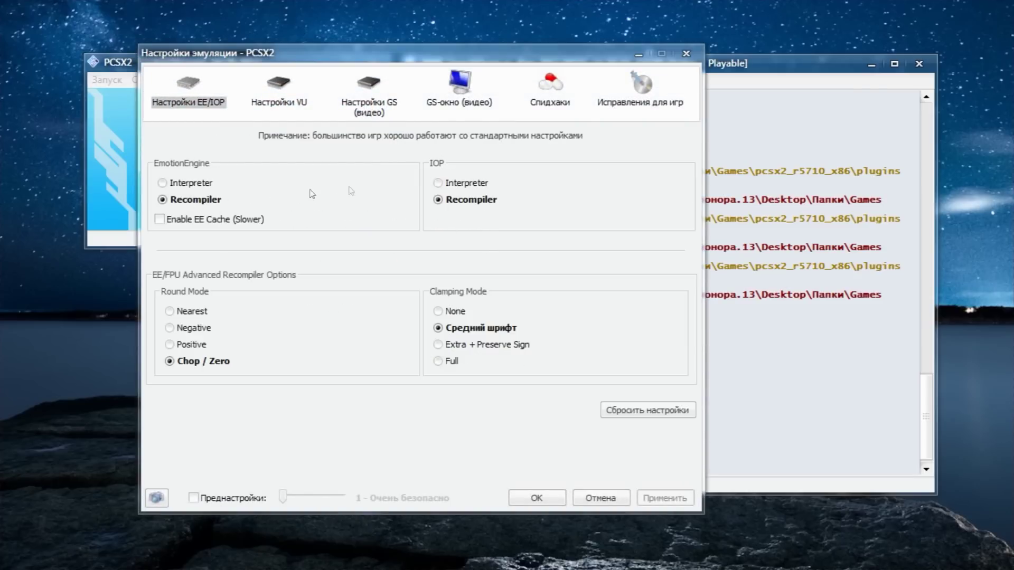
{"action": "left_click", "coordinate": [272, 102]}
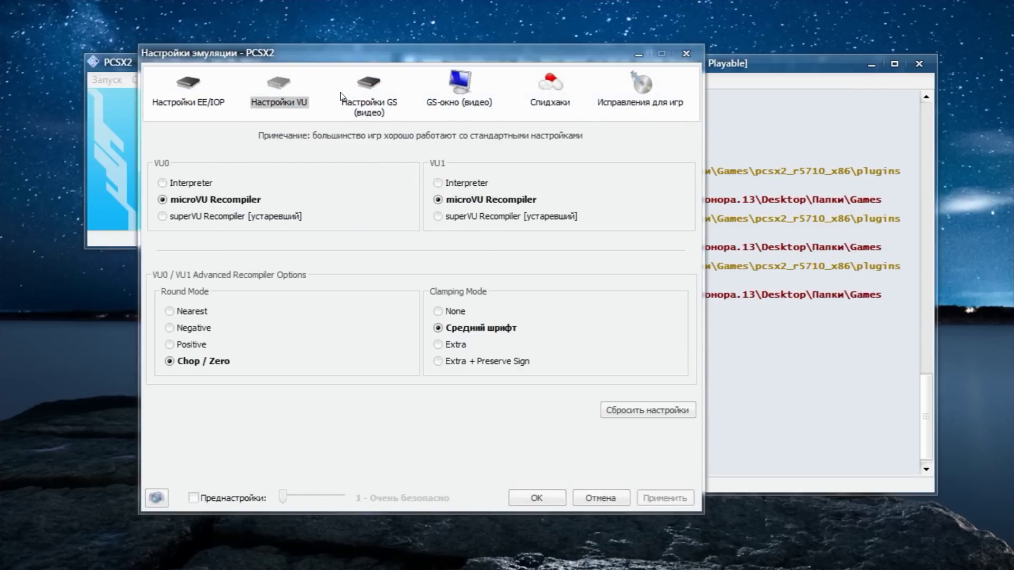
Step: In the GS settings, toggle the frame limit option and try the constant and turbo-only frame skipping modes, restoring the disabled default
{"action": "left_click", "coordinate": [377, 99]}
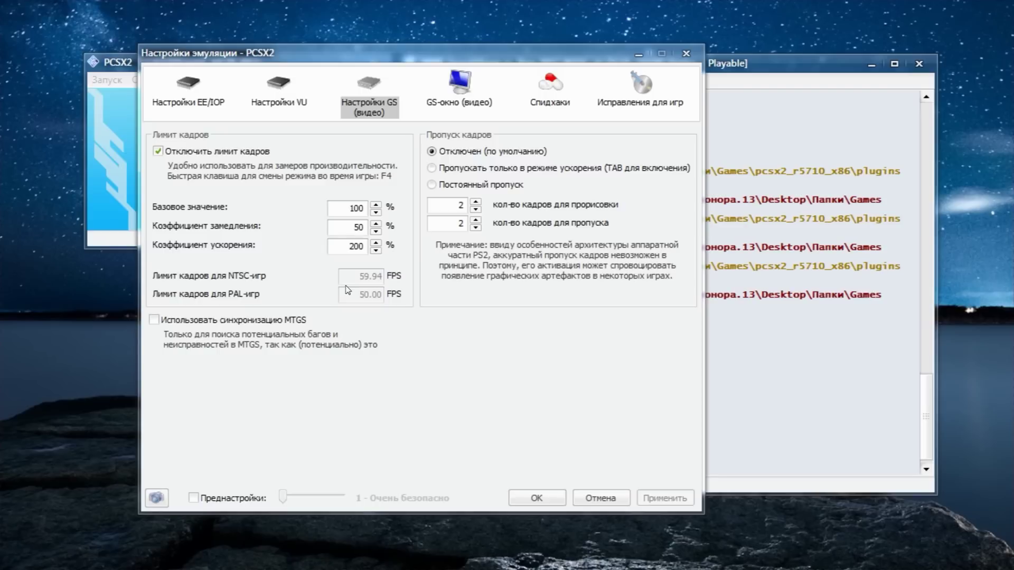
{"action": "left_click", "coordinate": [158, 151]}
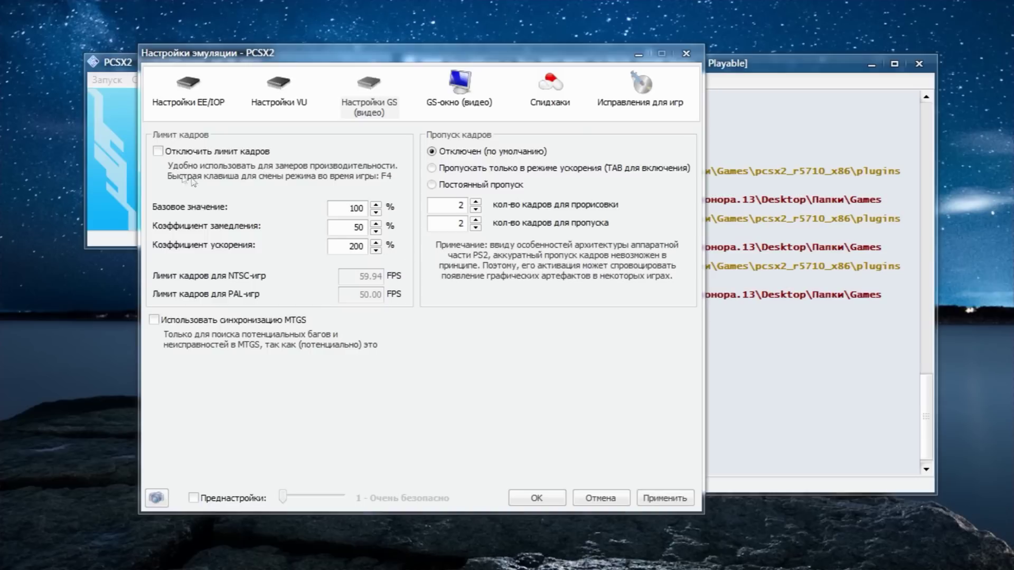
{"action": "left_click", "coordinate": [158, 151]}
{"action": "left_click", "coordinate": [431, 185]}
{"action": "left_click", "coordinate": [432, 151]}
{"action": "left_click", "coordinate": [432, 168]}
{"action": "left_click", "coordinate": [432, 151]}
Step: Try the standard 4:3 aspect ratio for the GS window and restore widescreen 16:9
{"action": "left_click", "coordinate": [458, 86]}
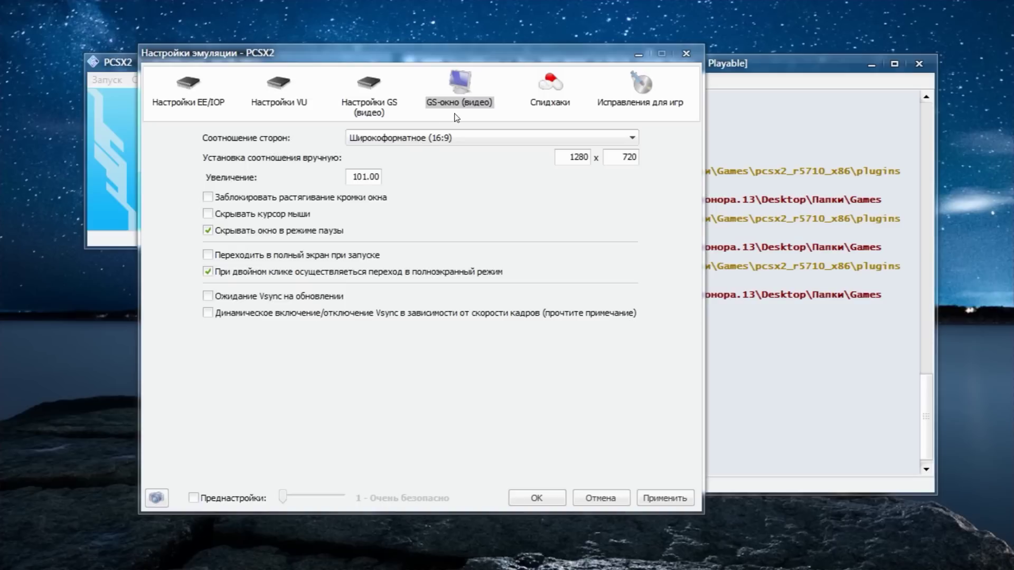
{"action": "left_click", "coordinate": [427, 139]}
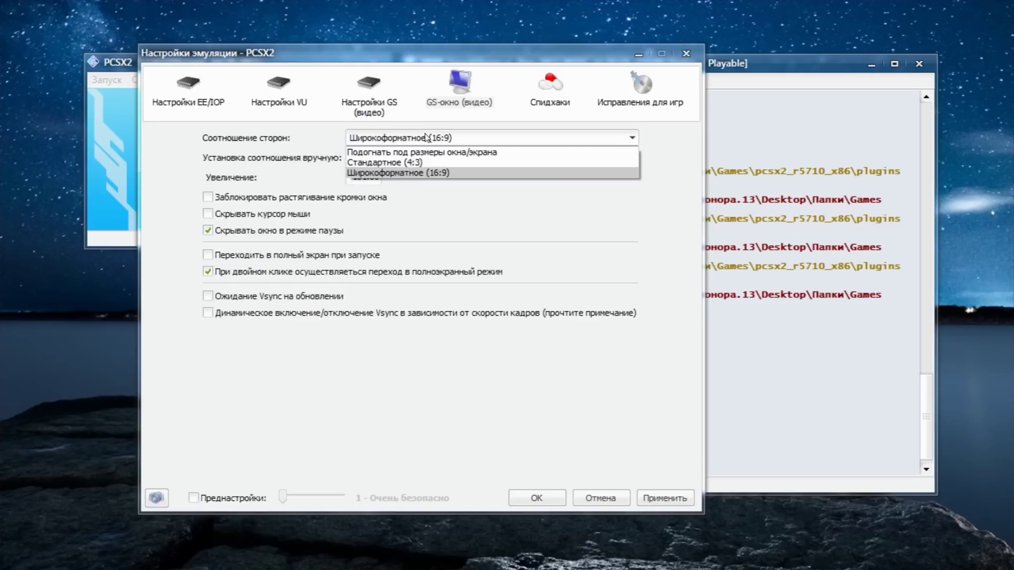
{"action": "left_click", "coordinate": [426, 162]}
{"action": "left_click", "coordinate": [444, 139]}
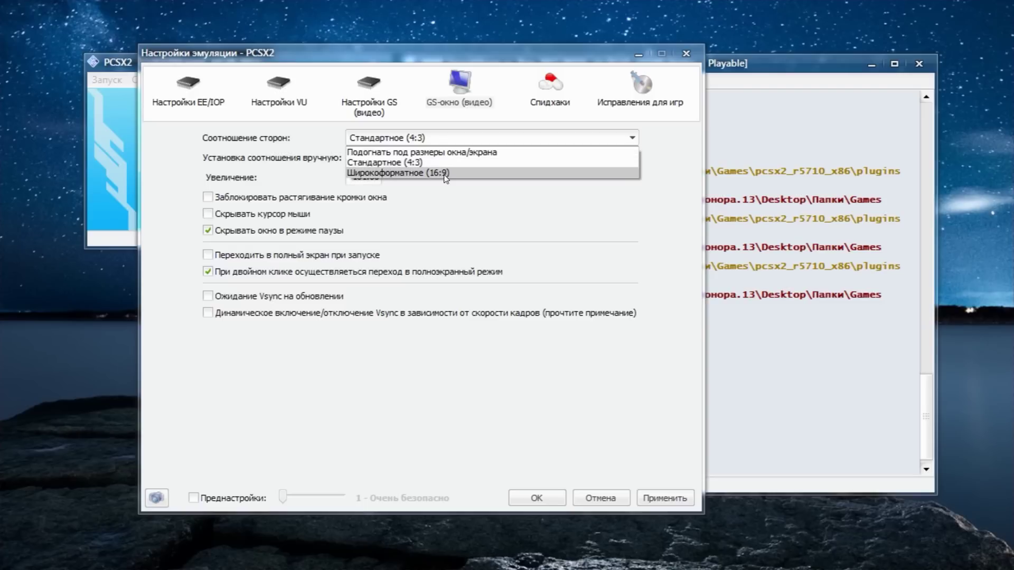
{"action": "left_click", "coordinate": [445, 174]}
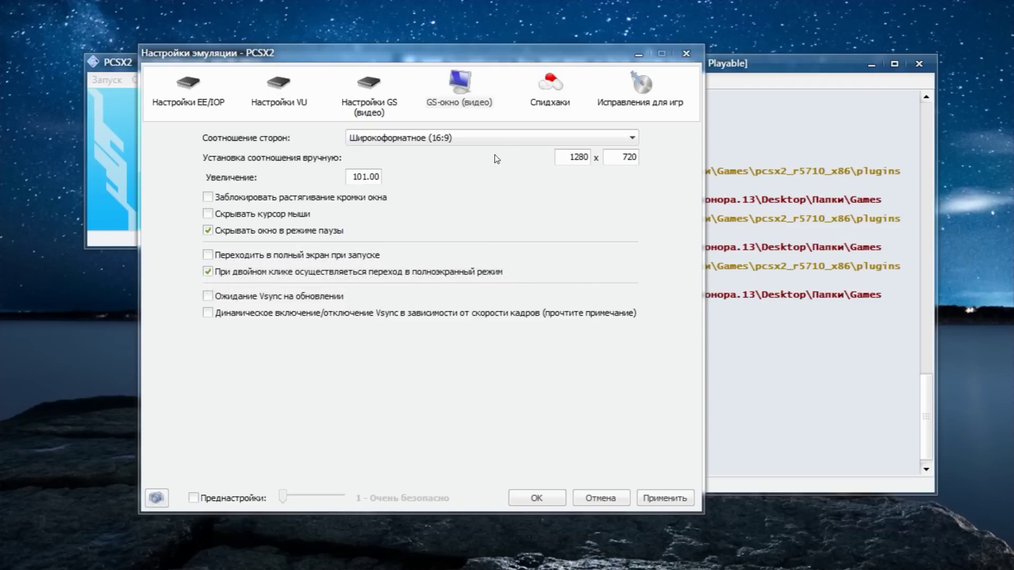
Step: Review the speedhacks and game fixes, leaving the EE Cyclerate at 1, and apply and confirm the emulation settings
{"action": "left_click", "coordinate": [555, 98]}
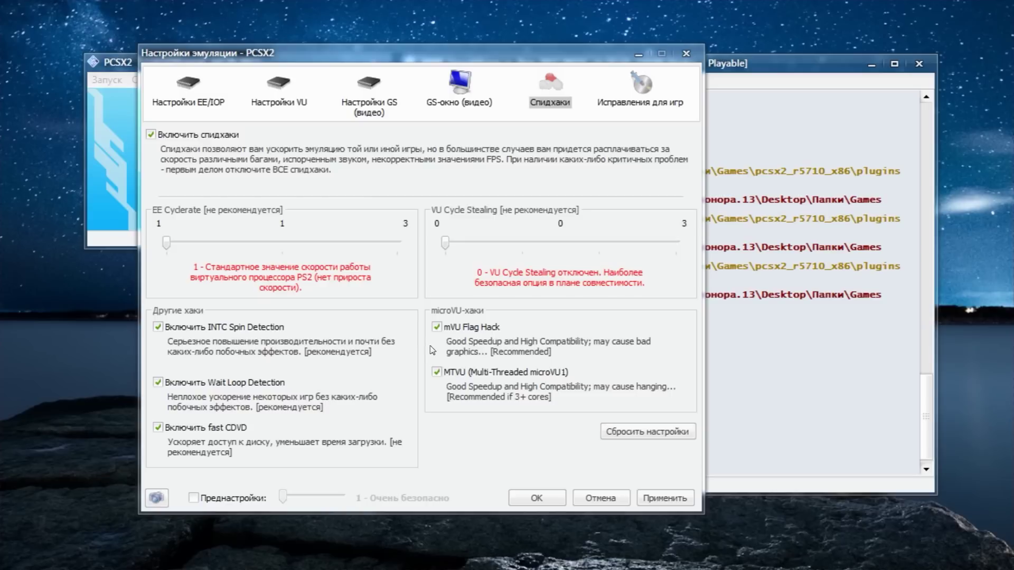
{"action": "mouse_move", "coordinate": [311, 360]}
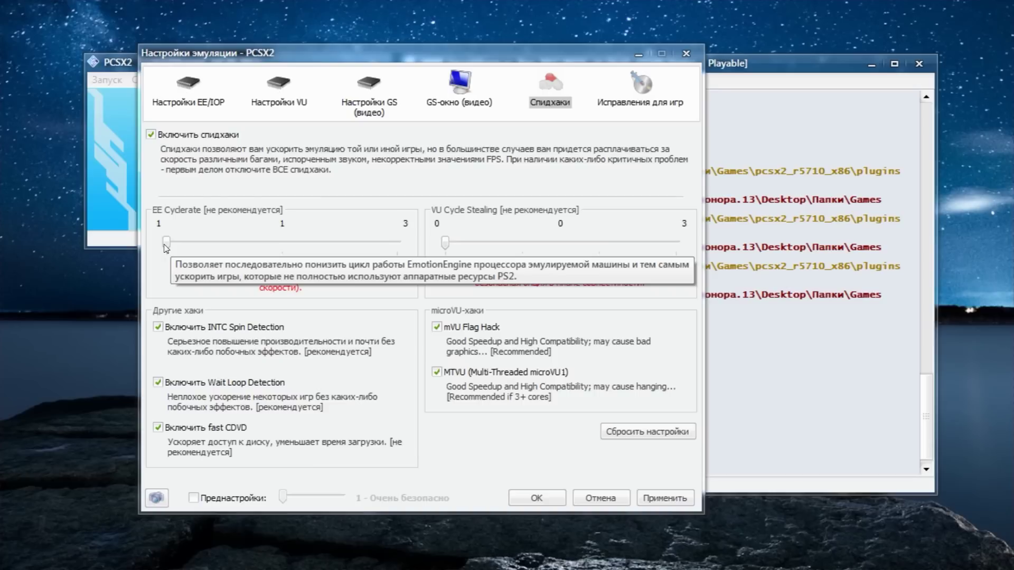
{"action": "mouse_move", "coordinate": [166, 243]}
{"action": "left_mouse_down"}
{"action": "mouse_move", "coordinate": [395, 243]}
{"action": "mouse_move", "coordinate": [174, 254]}
{"action": "left_mouse_up"}
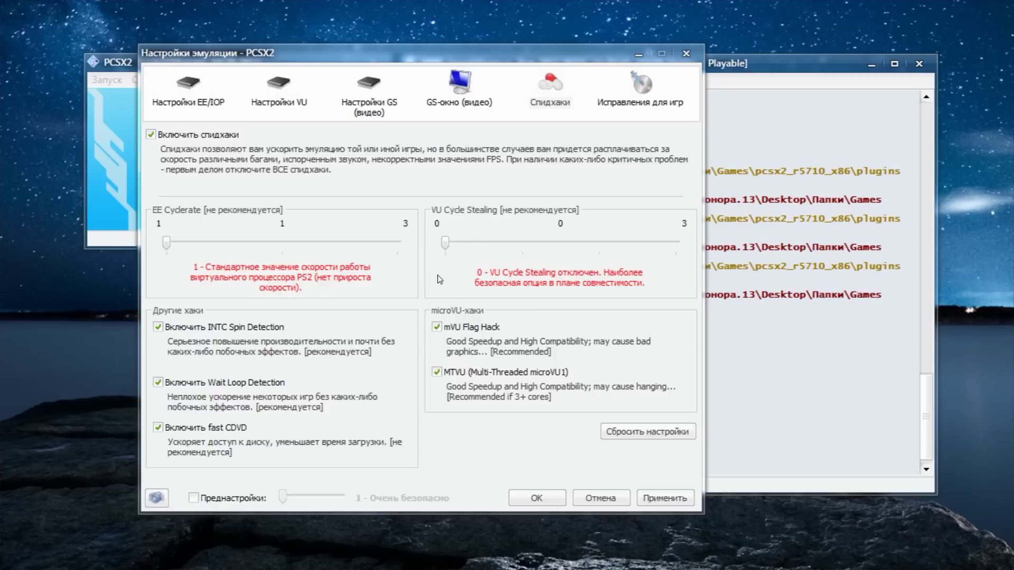
{"action": "left_click", "coordinate": [621, 105]}
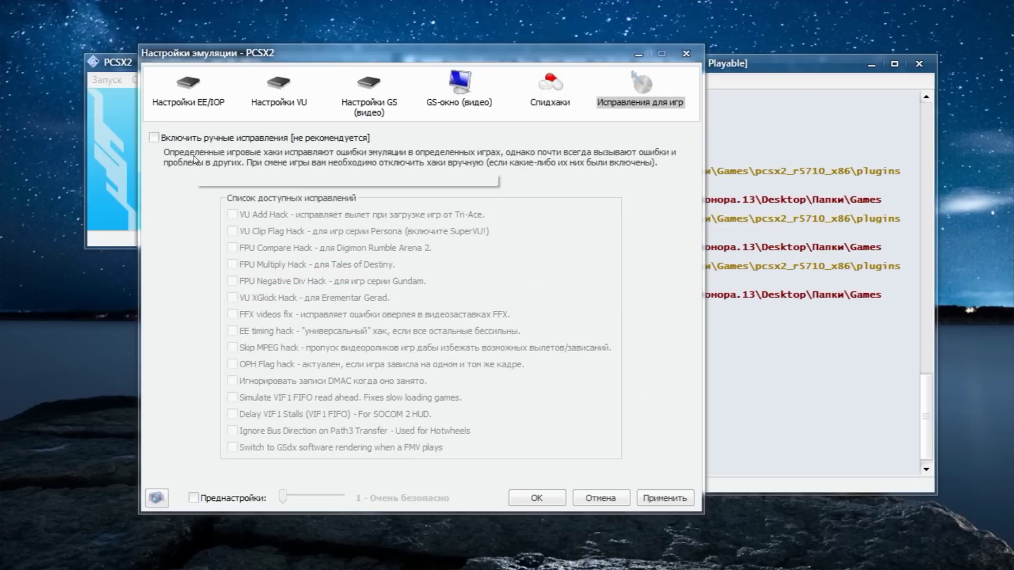
{"action": "left_click", "coordinate": [651, 500]}
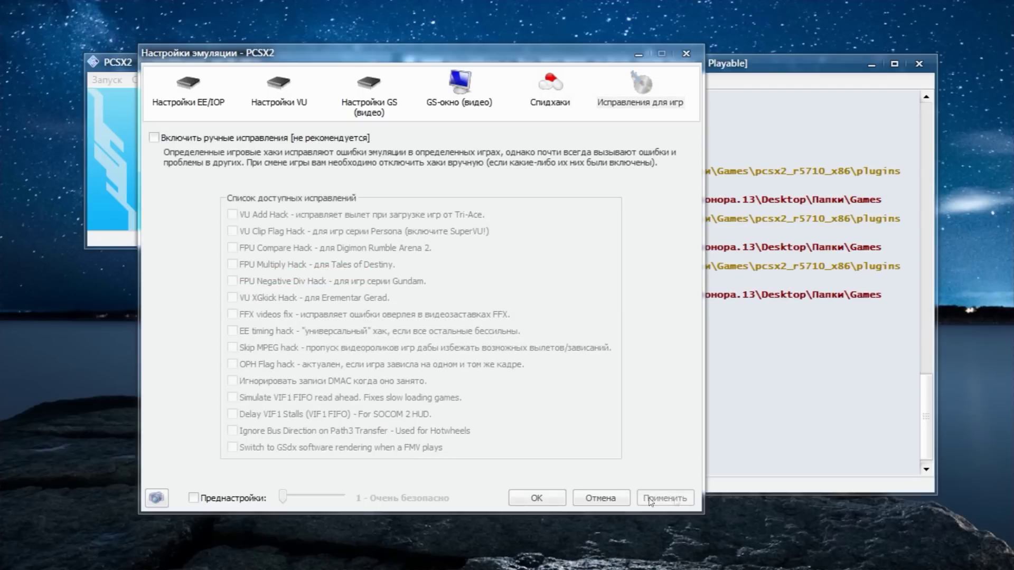
{"action": "left_click", "coordinate": [536, 500]}
Step: In the plugin and BIOS configuration, try SSSPSX PAD Pressure Mod, return PAD to LilyPad, and confirm with the USA v01.60 BIOS selected
{"action": "left_click", "coordinate": [194, 79]}
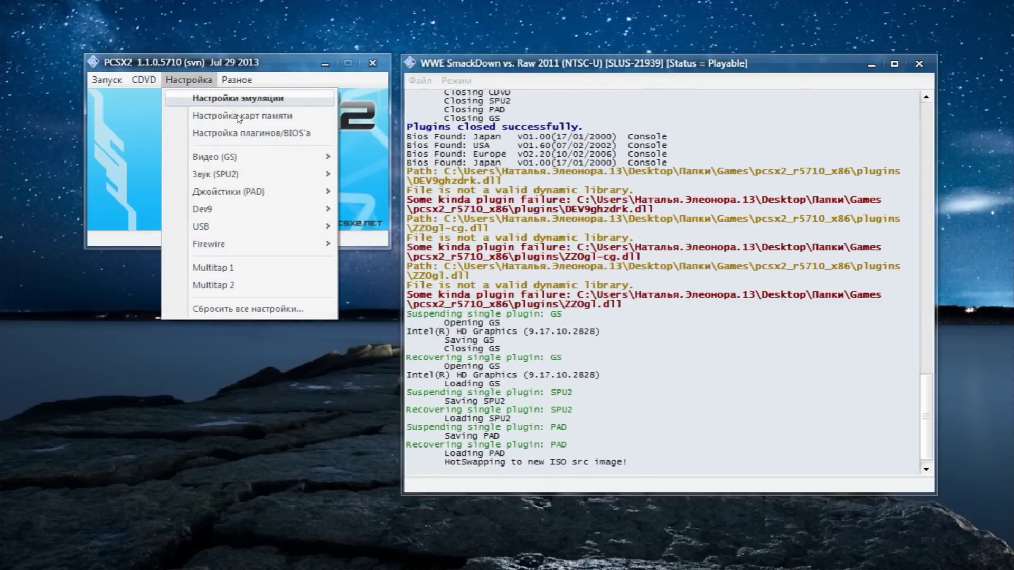
{"action": "left_click", "coordinate": [254, 134]}
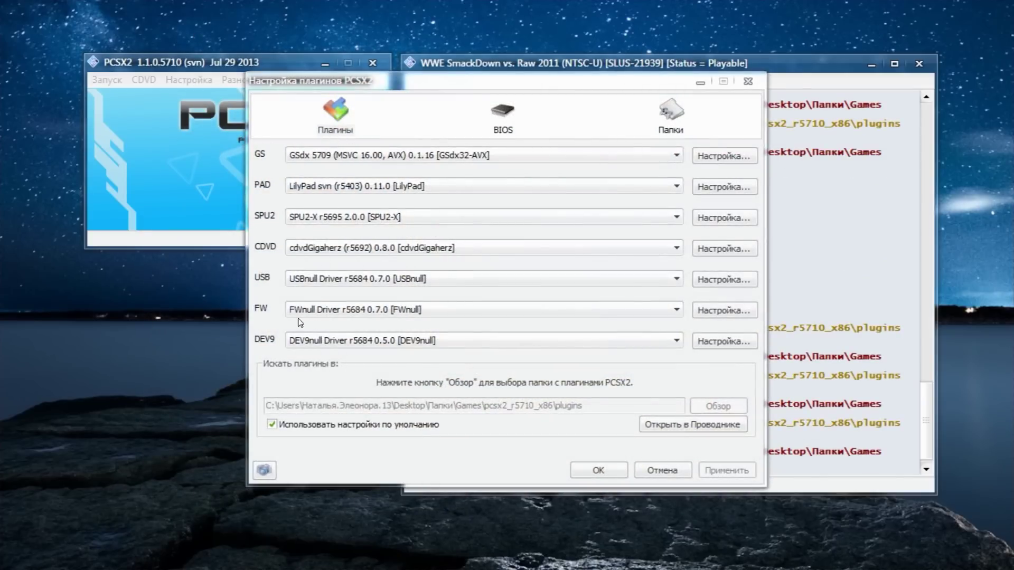
{"action": "left_click", "coordinate": [305, 190]}
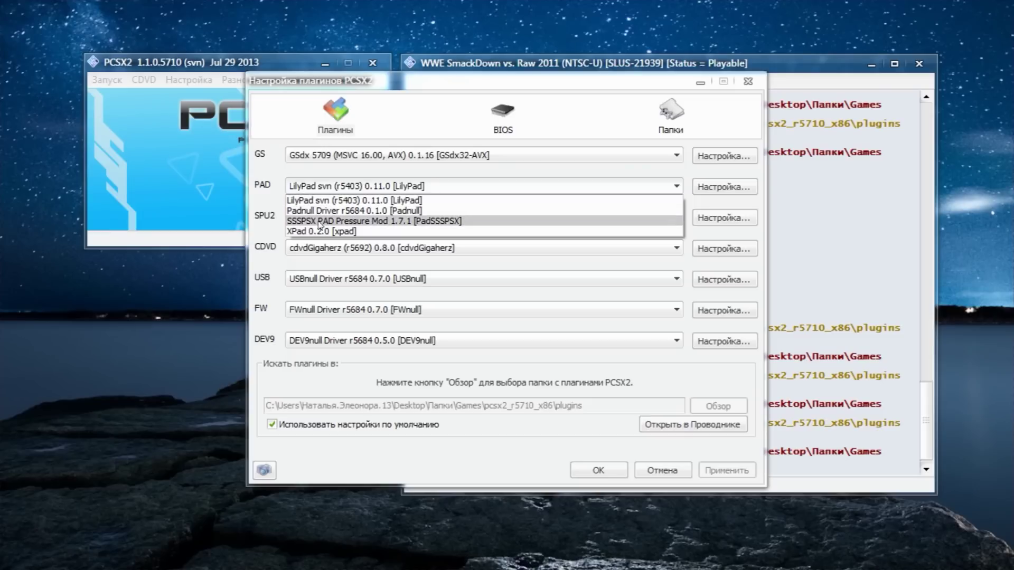
{"action": "left_click", "coordinate": [319, 222]}
{"action": "left_click", "coordinate": [324, 186]}
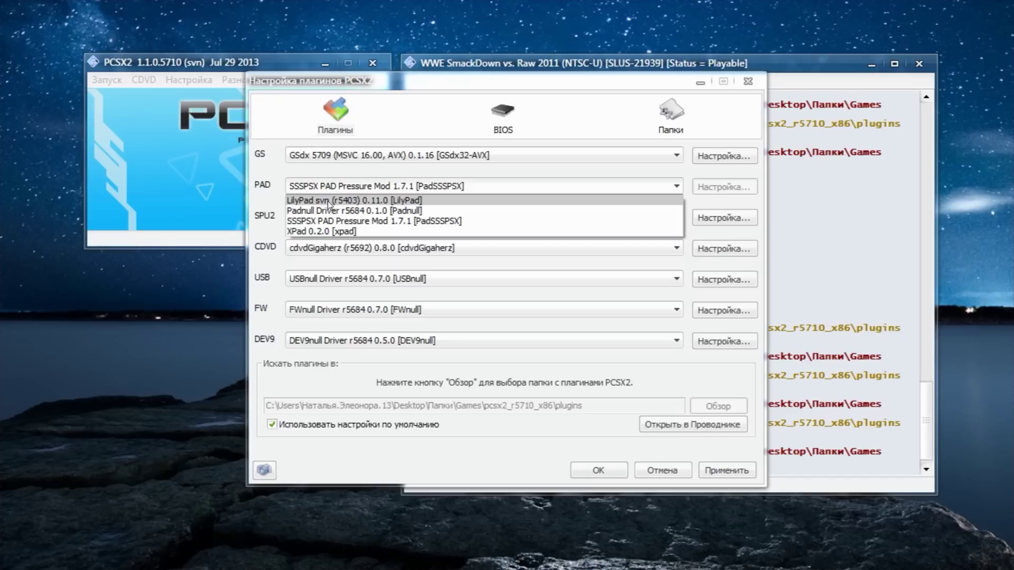
{"action": "left_click", "coordinate": [329, 201]}
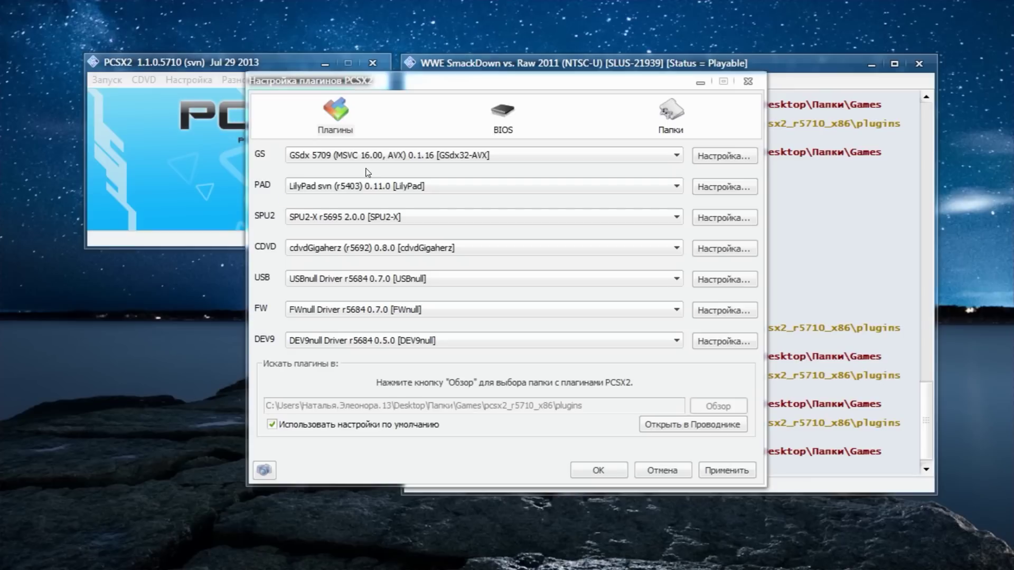
{"action": "left_click", "coordinate": [507, 121]}
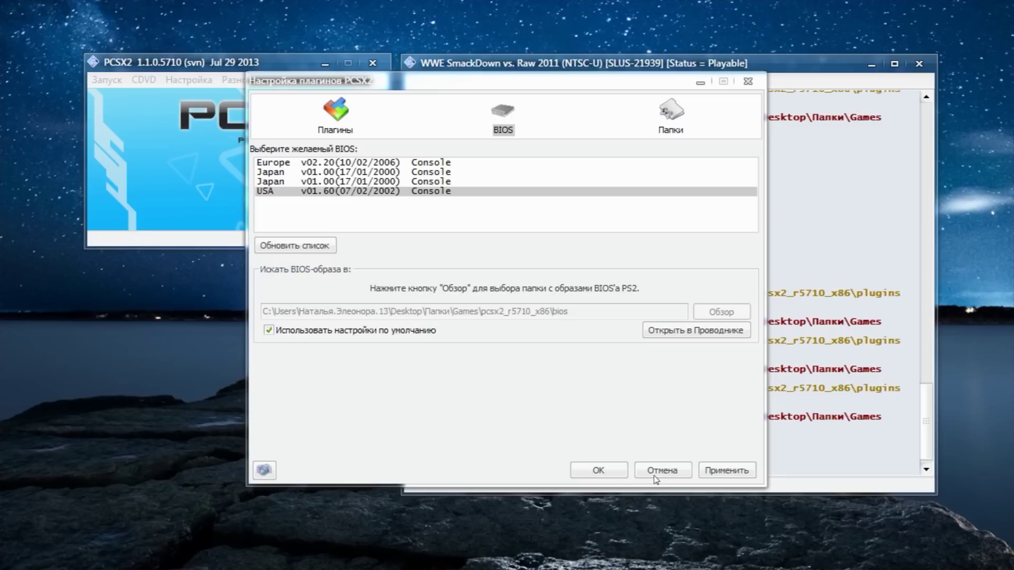
{"action": "left_click", "coordinate": [603, 471]}
Step: Open the GS video plugin settings, try the Direct3D11 (Null) renderer, and set the renderer back to Direct3D9 (Hardware)
{"action": "left_click", "coordinate": [189, 80]}
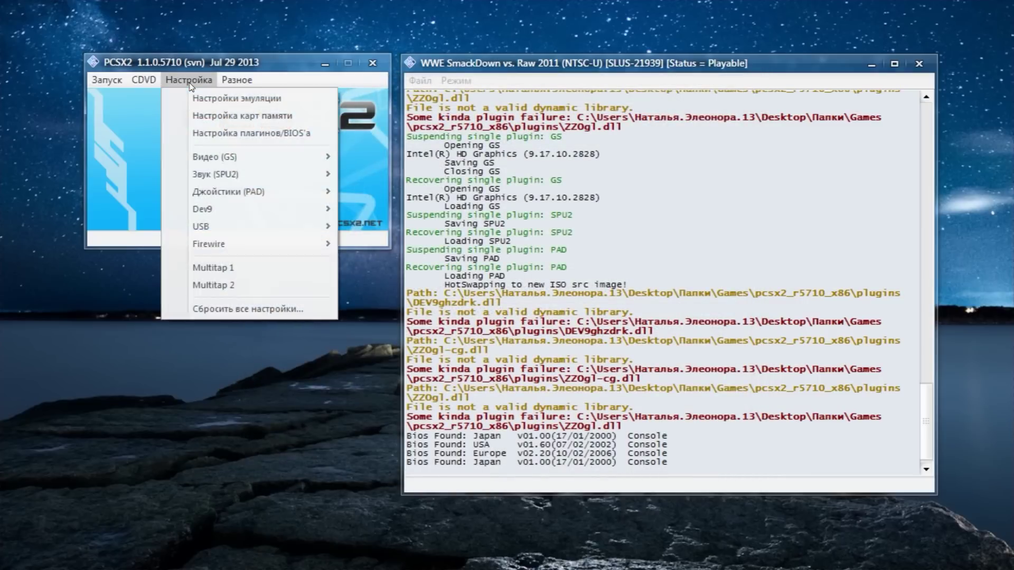
{"action": "mouse_move", "coordinate": [248, 158]}
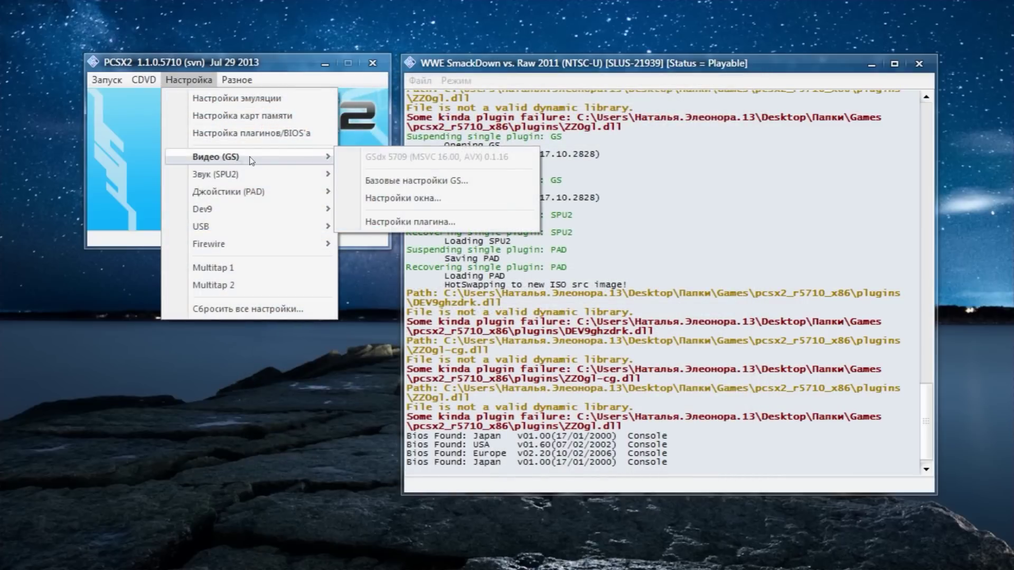
{"action": "left_click", "coordinate": [380, 222]}
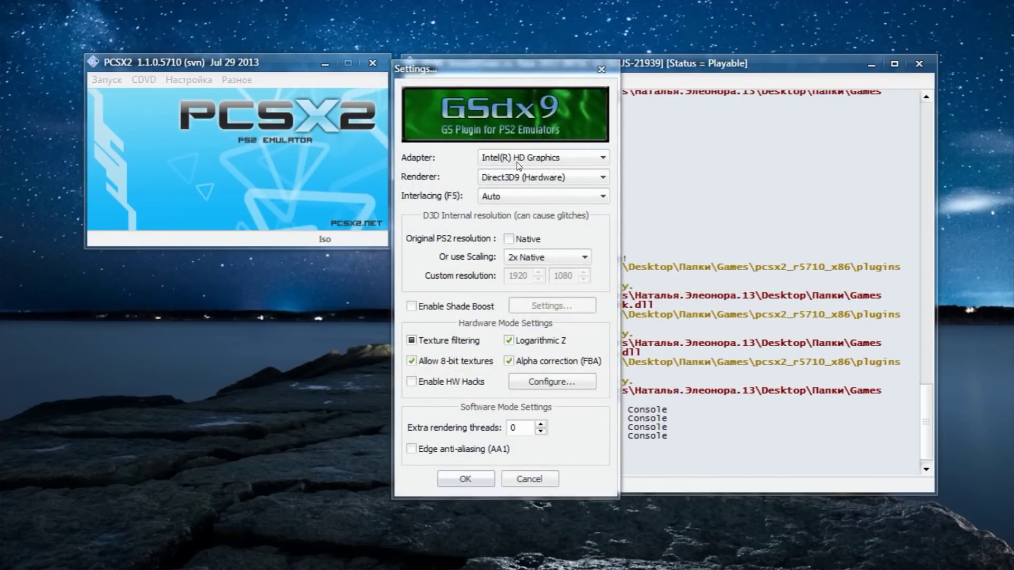
{"action": "left_click", "coordinate": [524, 179]}
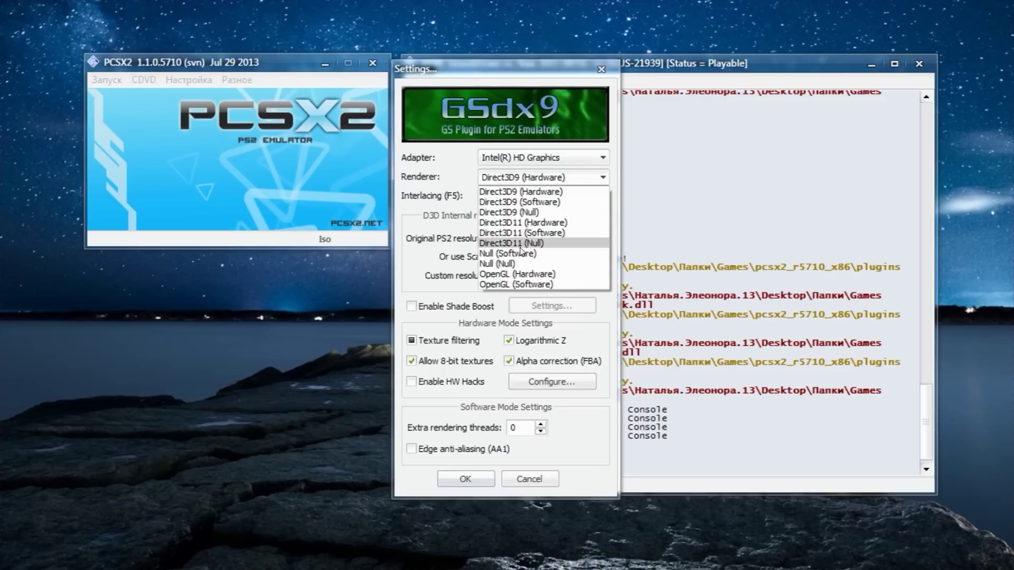
{"action": "left_click", "coordinate": [520, 253]}
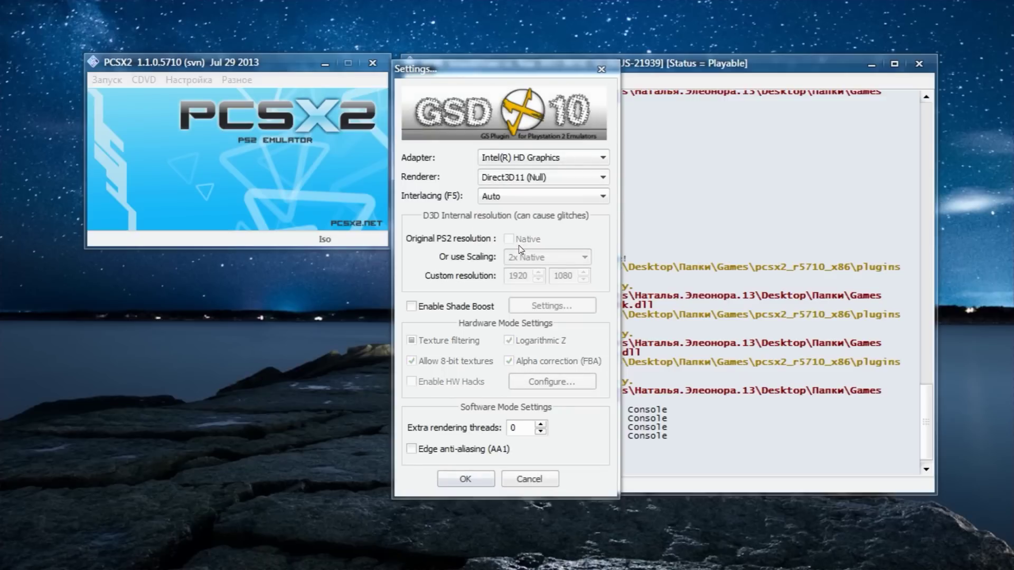
{"action": "left_click", "coordinate": [539, 182]}
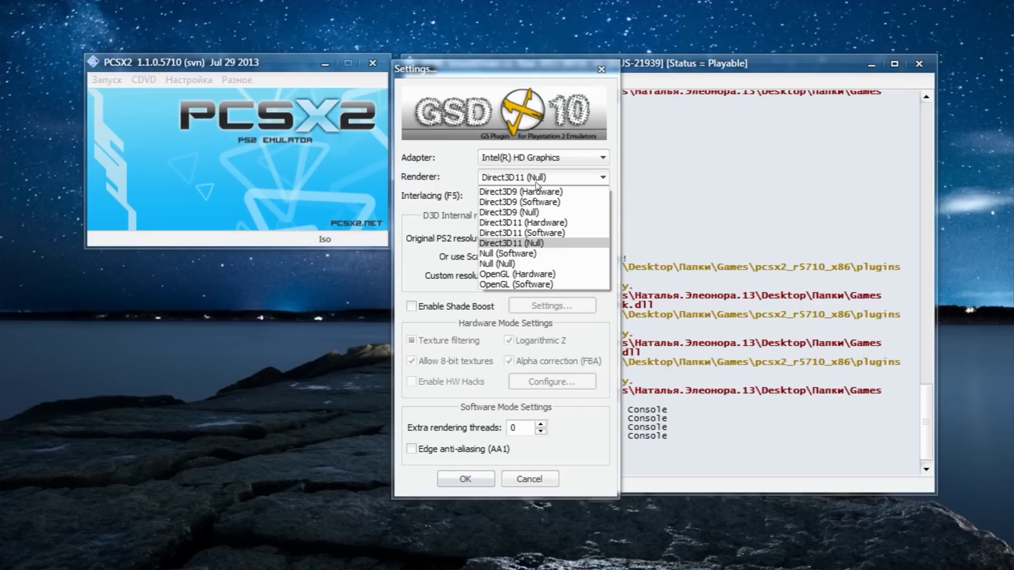
{"action": "left_click", "coordinate": [536, 192]}
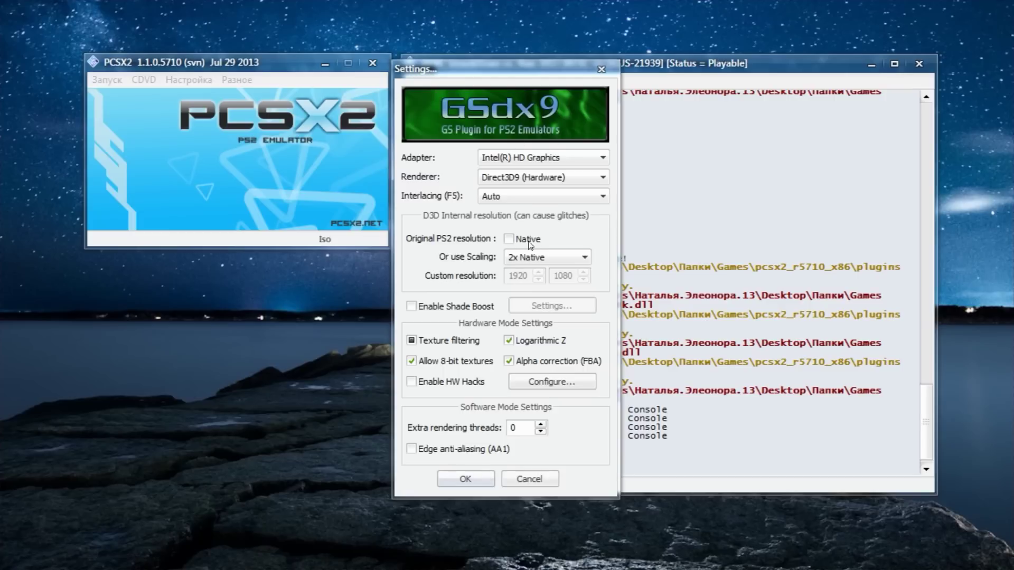
Step: Set the internal resolution scaling to 2x Native and confirm the video plugin settings
{"action": "left_click", "coordinate": [539, 259]}
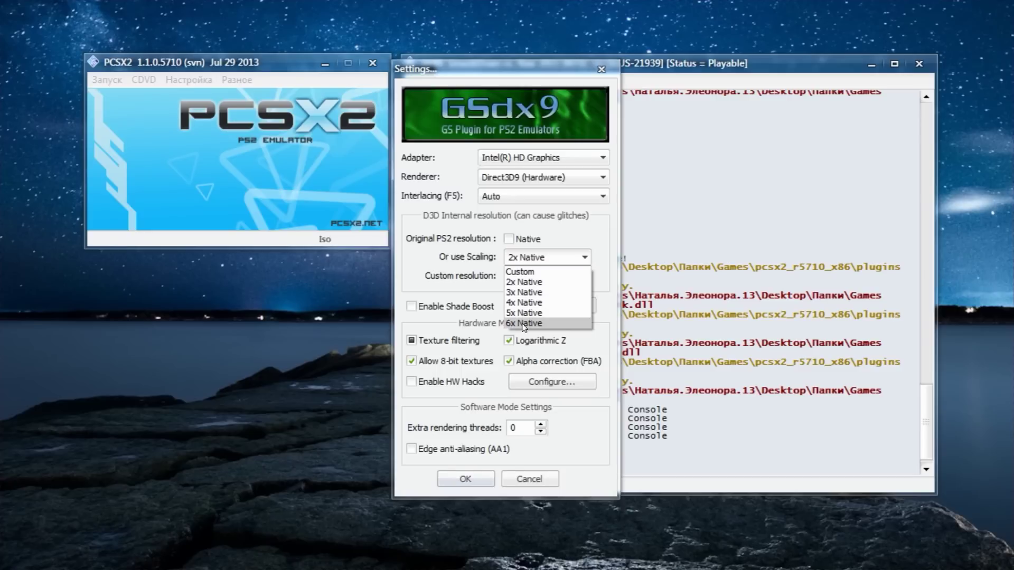
{"action": "left_click", "coordinate": [539, 283]}
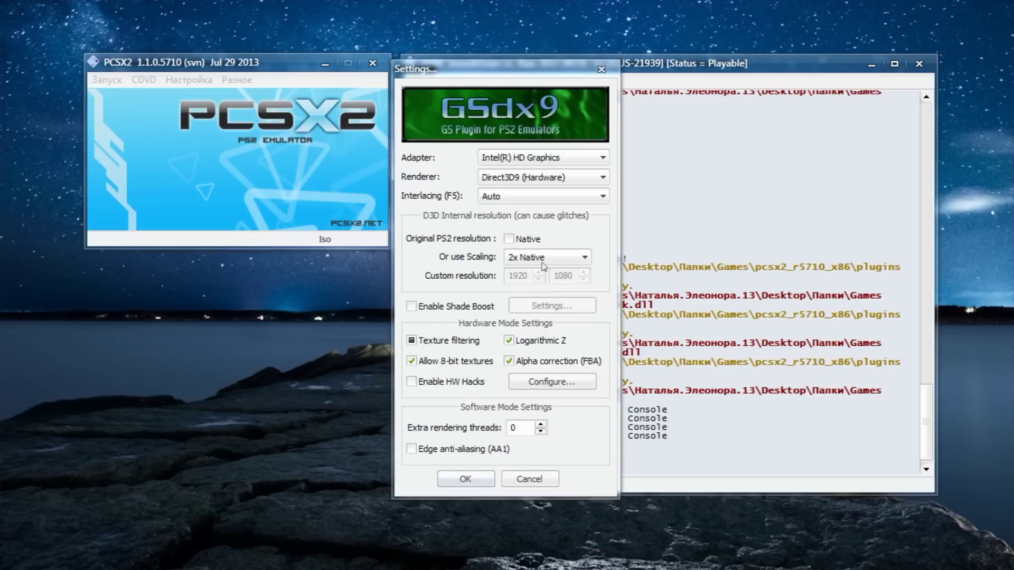
{"action": "left_click", "coordinate": [544, 263]}
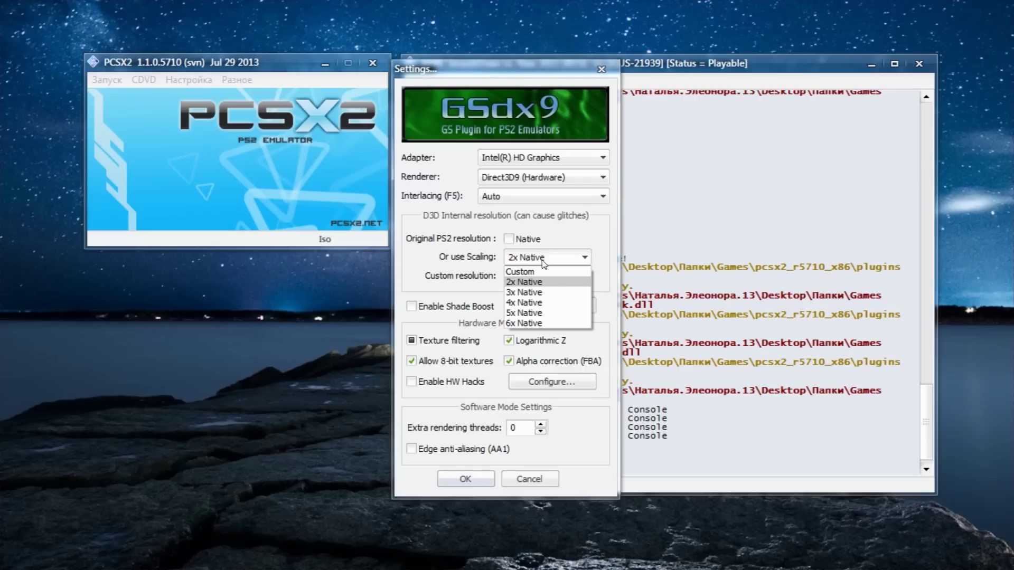
{"action": "left_click", "coordinate": [544, 264]}
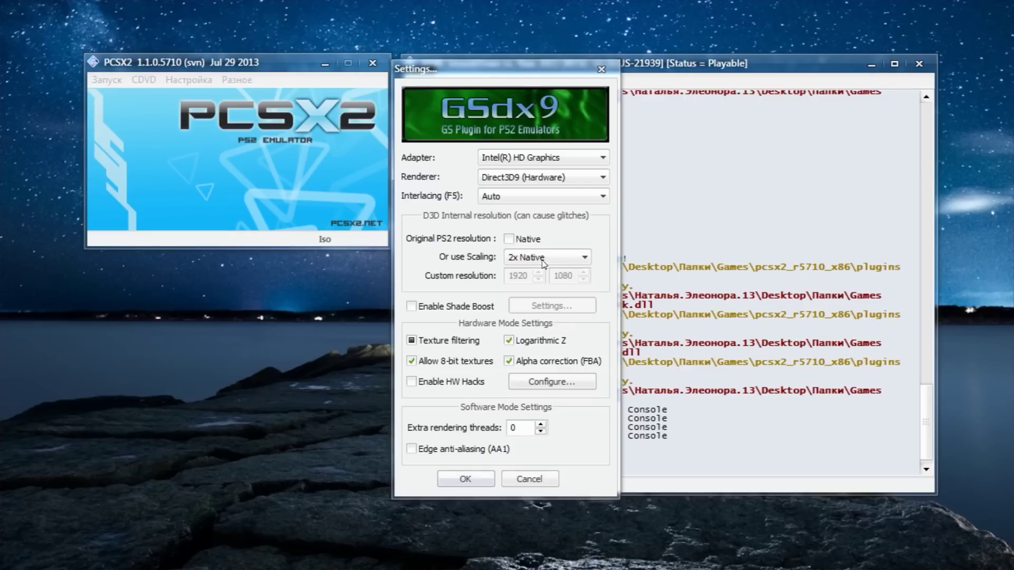
{"action": "left_click", "coordinate": [465, 479]}
Step: Open the SPU2-X sound plugin settings, review the mixing and output options, and confirm them
{"action": "left_click", "coordinate": [188, 80]}
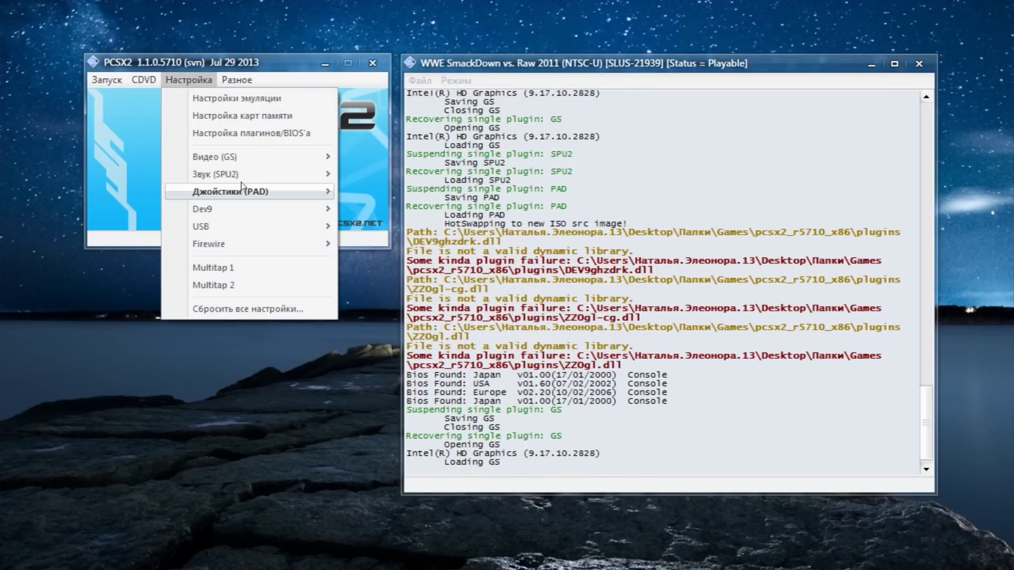
{"action": "mouse_move", "coordinate": [243, 176]}
{"action": "left_click", "coordinate": [366, 198]}
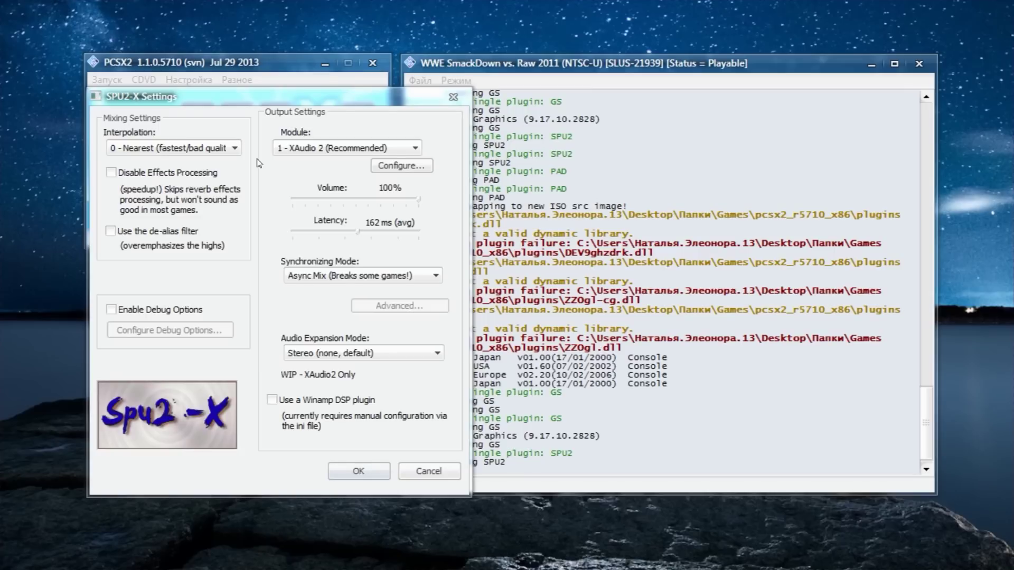
{"action": "left_click", "coordinate": [359, 471]}
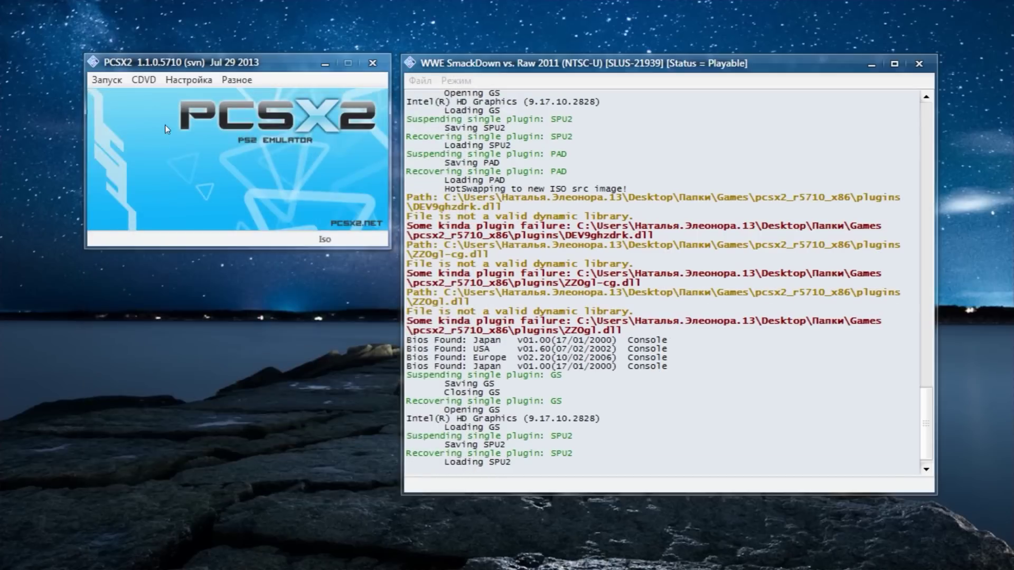
Step: Open the LilyPad controller plugin settings, review the general options and the Pad 1 bindings, and confirm them
{"action": "left_click", "coordinate": [188, 80]}
{"action": "mouse_move", "coordinate": [238, 192]}
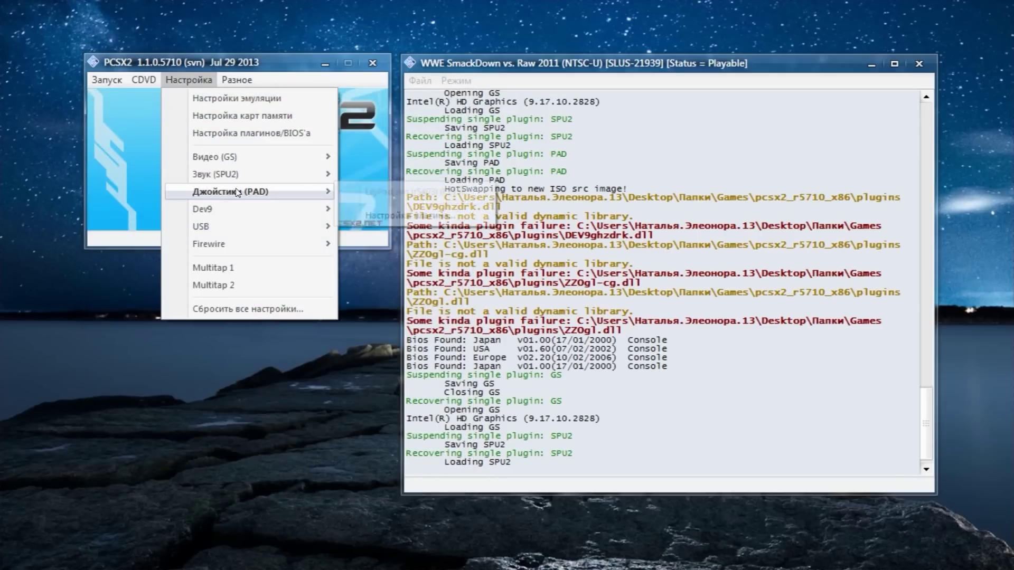
{"action": "left_click", "coordinate": [387, 217]}
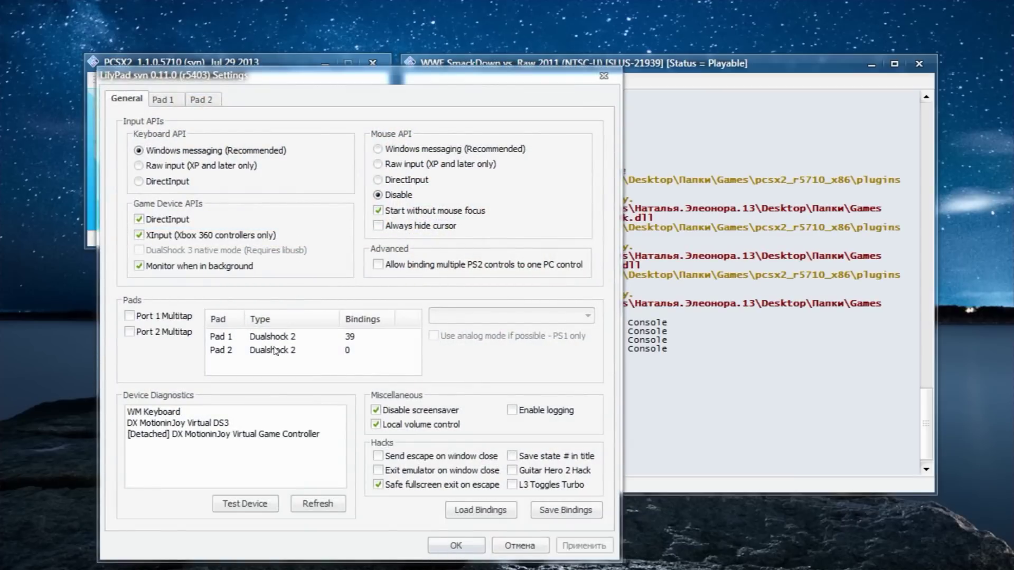
{"action": "left_click", "coordinate": [175, 98]}
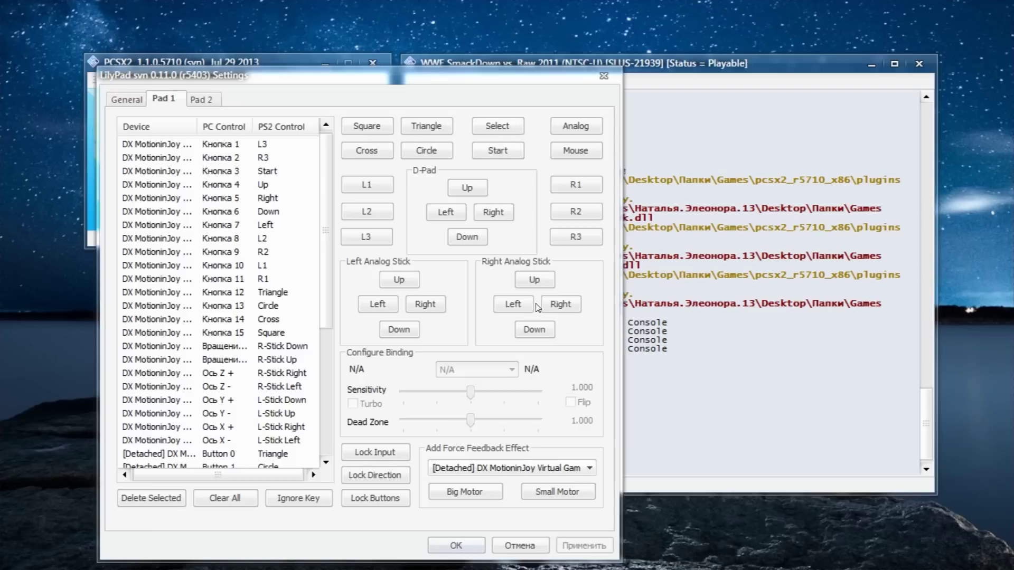
{"action": "left_click", "coordinate": [474, 549]}
{"action": "left_click", "coordinate": [178, 80]}
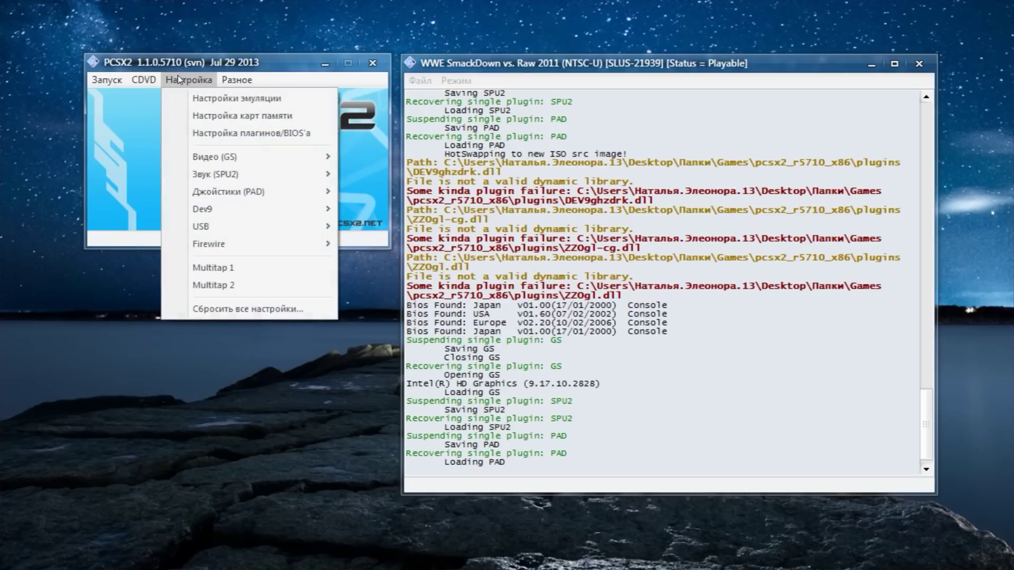
{"action": "mouse_move", "coordinate": [116, 82]}
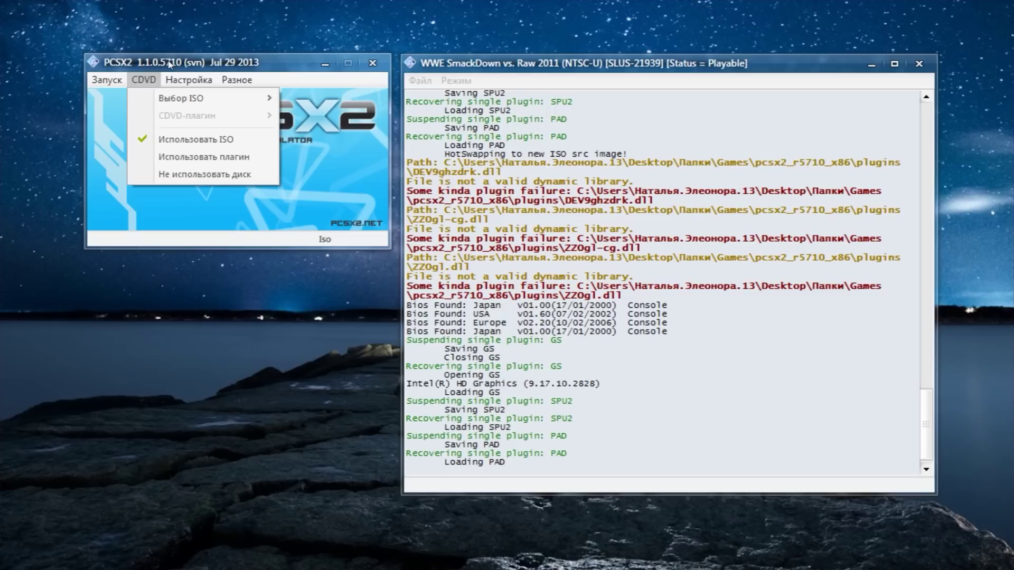
{"action": "left_click", "coordinate": [170, 64]}
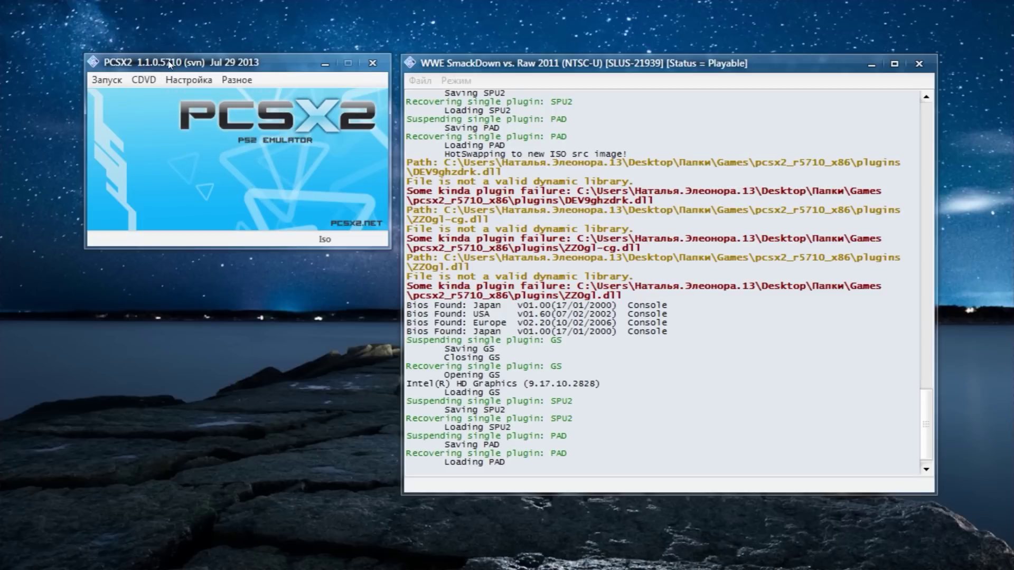
Step: Browse to the Games\Ps2 folder and select the WWE SmackDown vs. Raw 2008 [ENG] image as the CDVD source
{"action": "left_click", "coordinate": [142, 79]}
{"action": "mouse_move", "coordinate": [112, 81]}
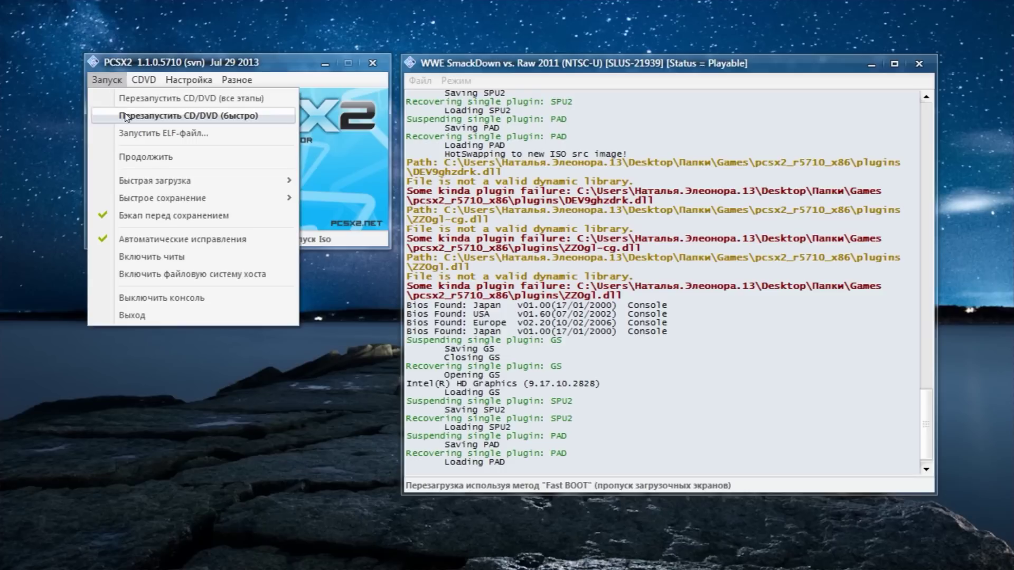
{"action": "mouse_move", "coordinate": [143, 79]}
{"action": "mouse_move", "coordinate": [233, 98]}
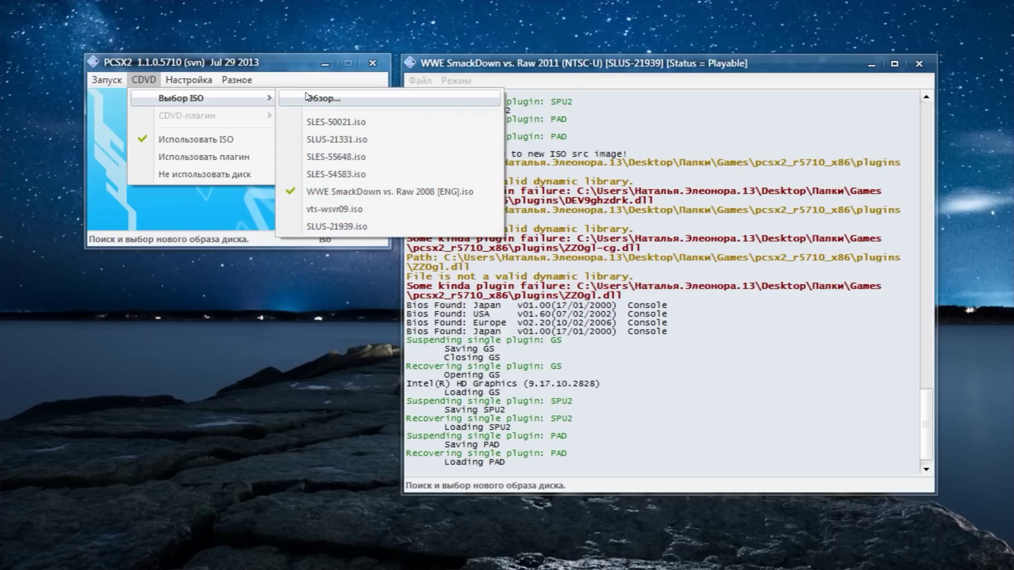
{"action": "left_click", "coordinate": [309, 98]}
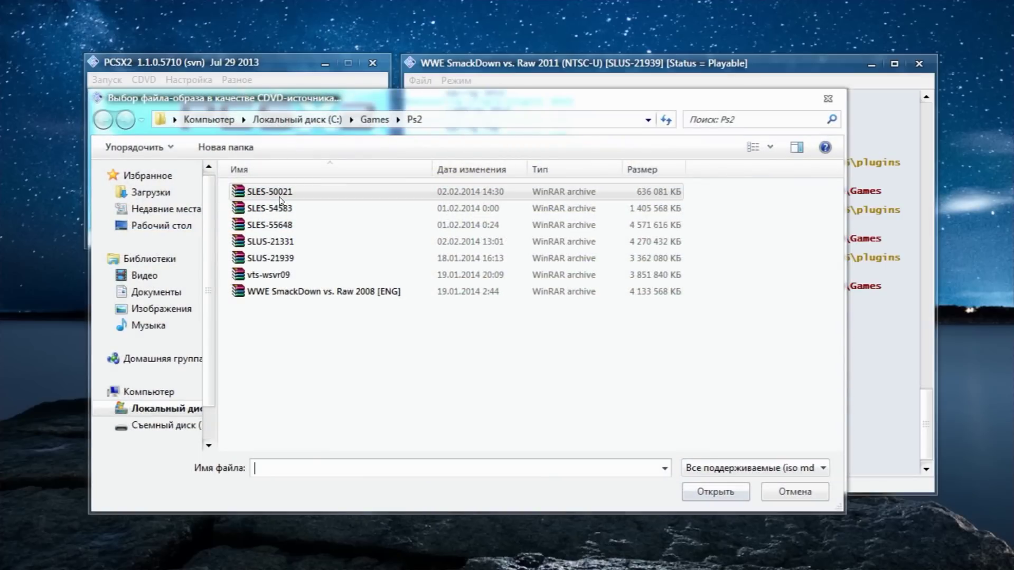
{"action": "double_click", "coordinate": [274, 292]}
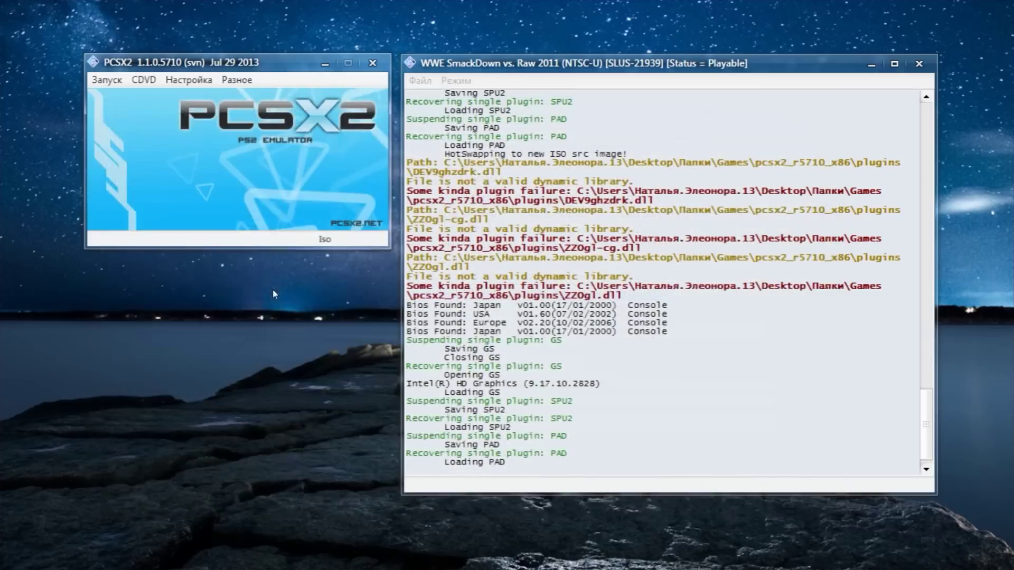
{"action": "left_click", "coordinate": [120, 83]}
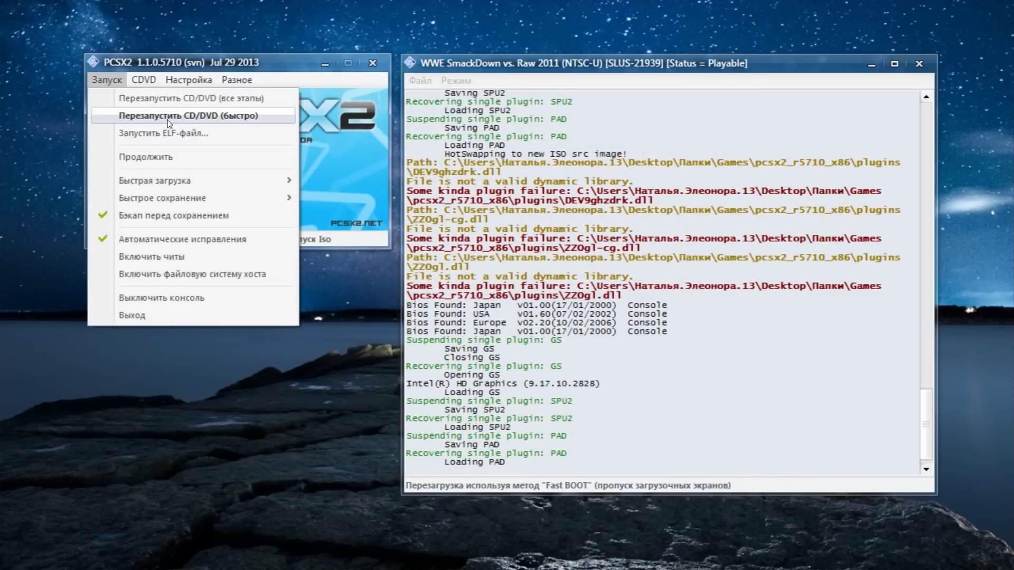
{"action": "left_click", "coordinate": [344, 127]}
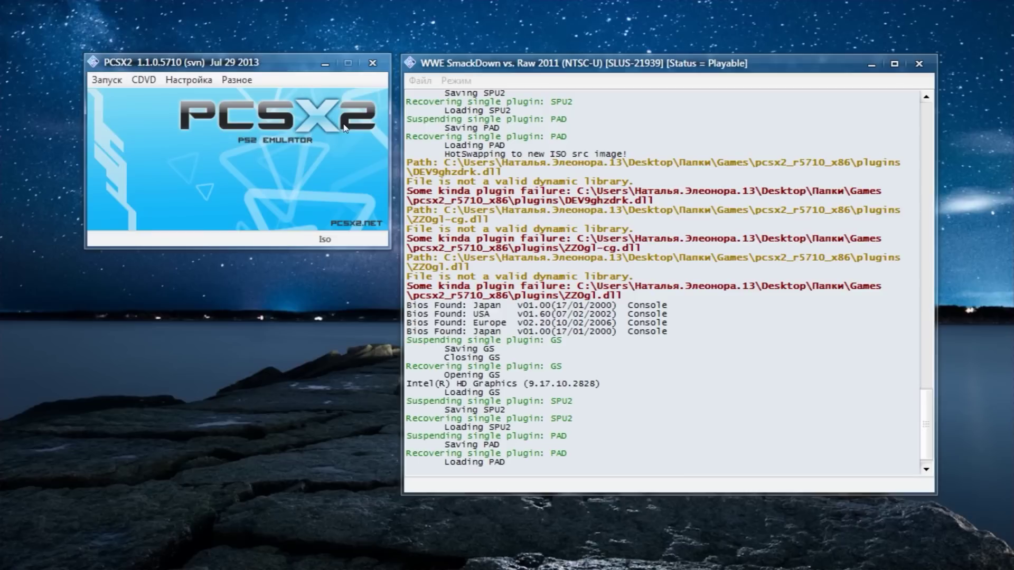